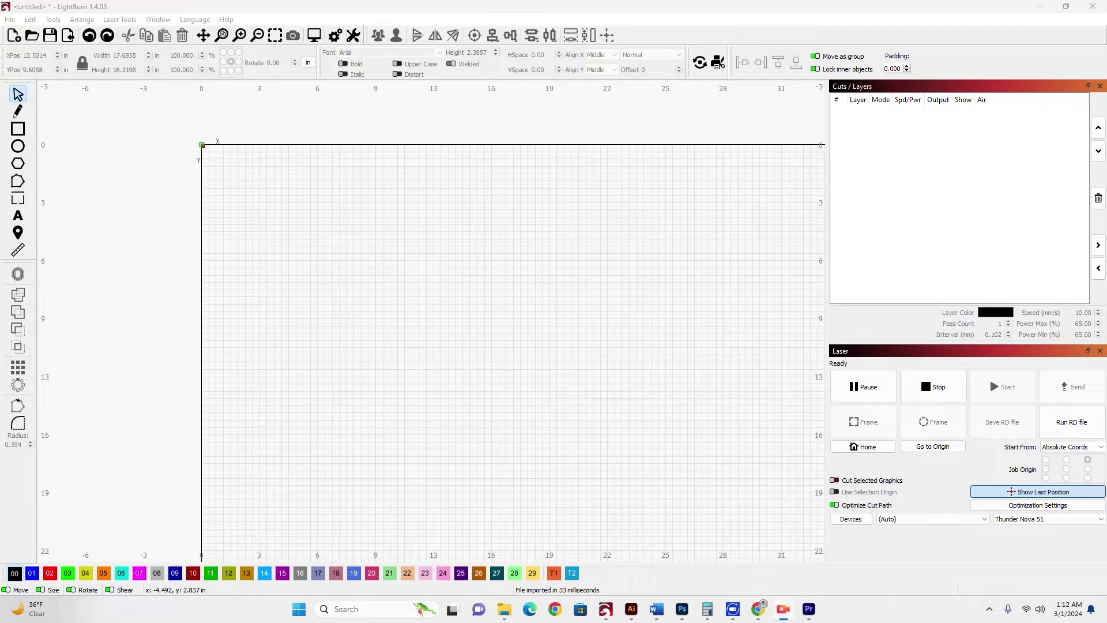
- Import the Webb Ranch Specialties logo SVG and assign it to orange fill layer 26
left_click(68, 36)
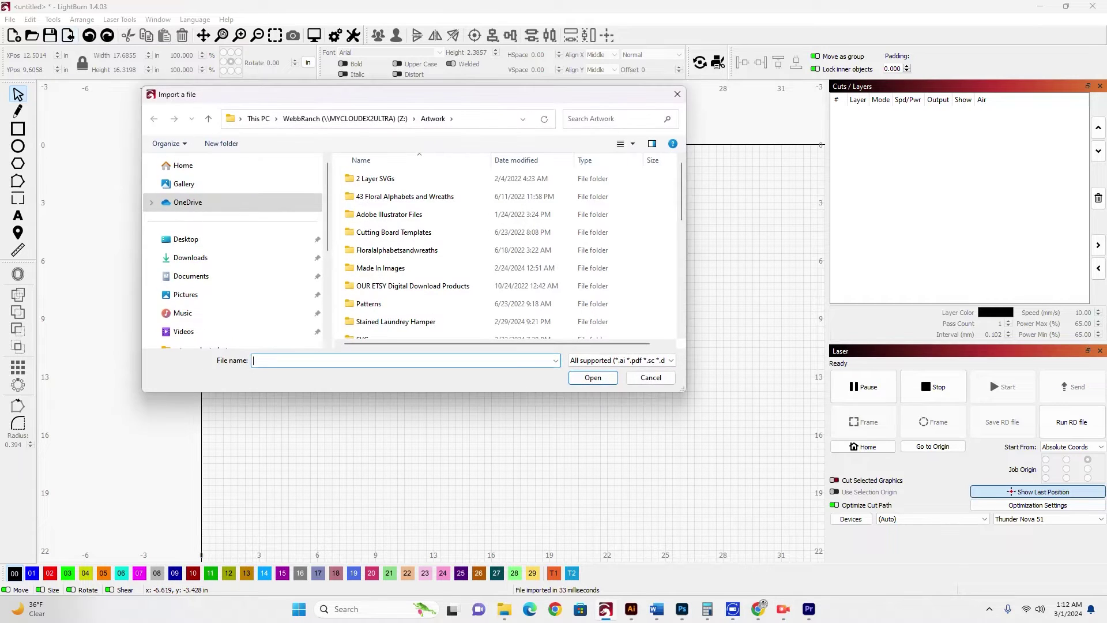
scroll(438, 328, "down", 10)
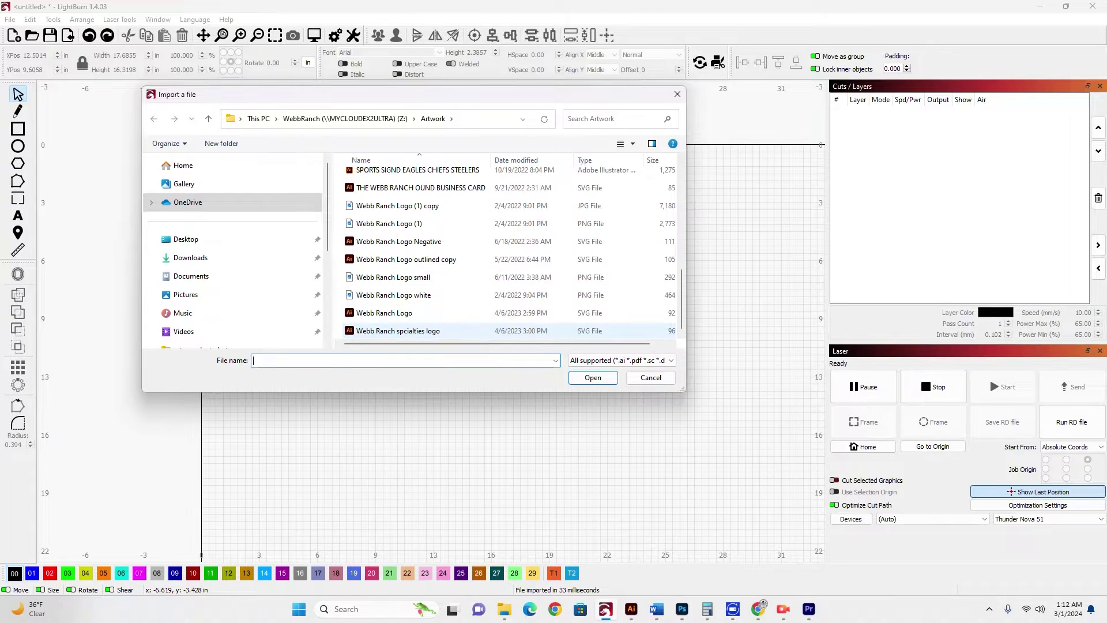
double_click(398, 330)
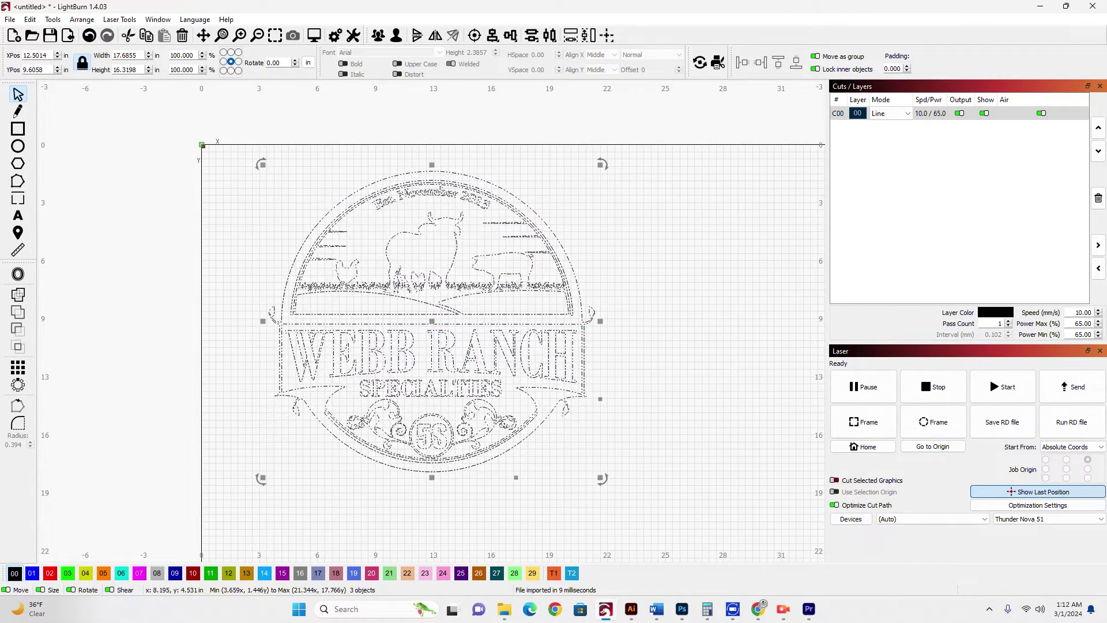
left_click(478, 573)
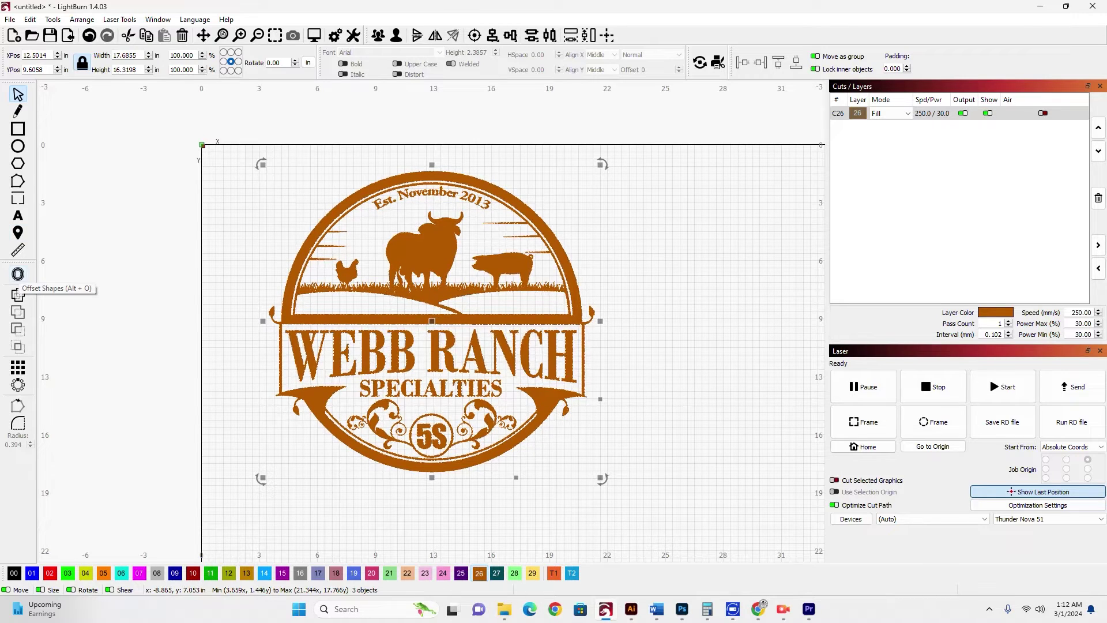
- Offset the logo outward 0.625 inches with round corners, keeping the original objects
left_click(18, 295)
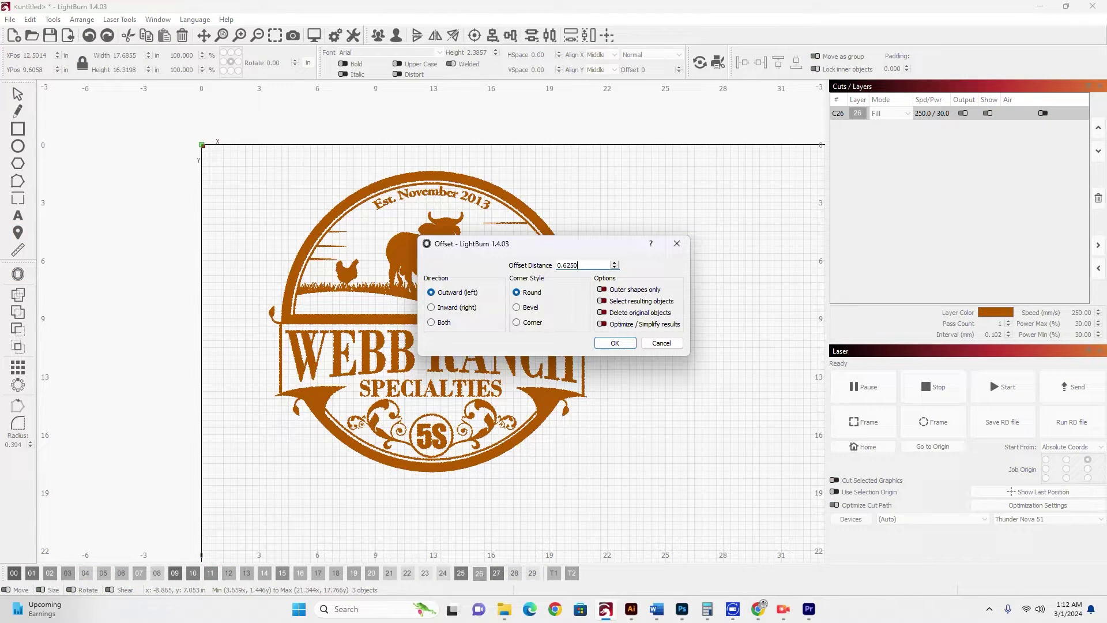
left_click_drag(519, 243, 682, 193)
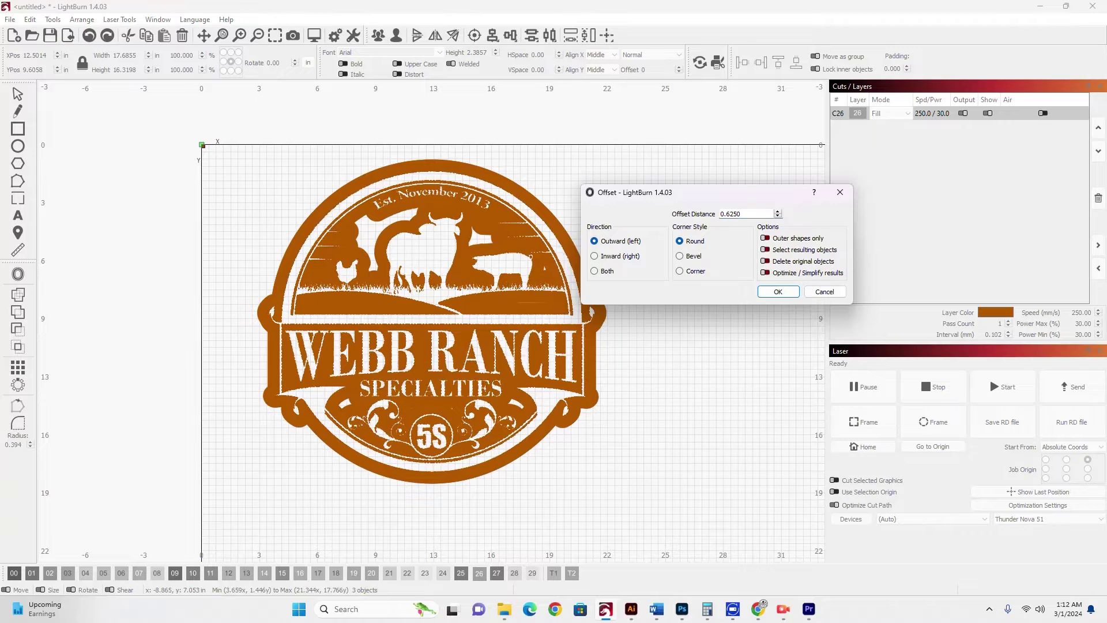
left_click(764, 260)
left_click(764, 261)
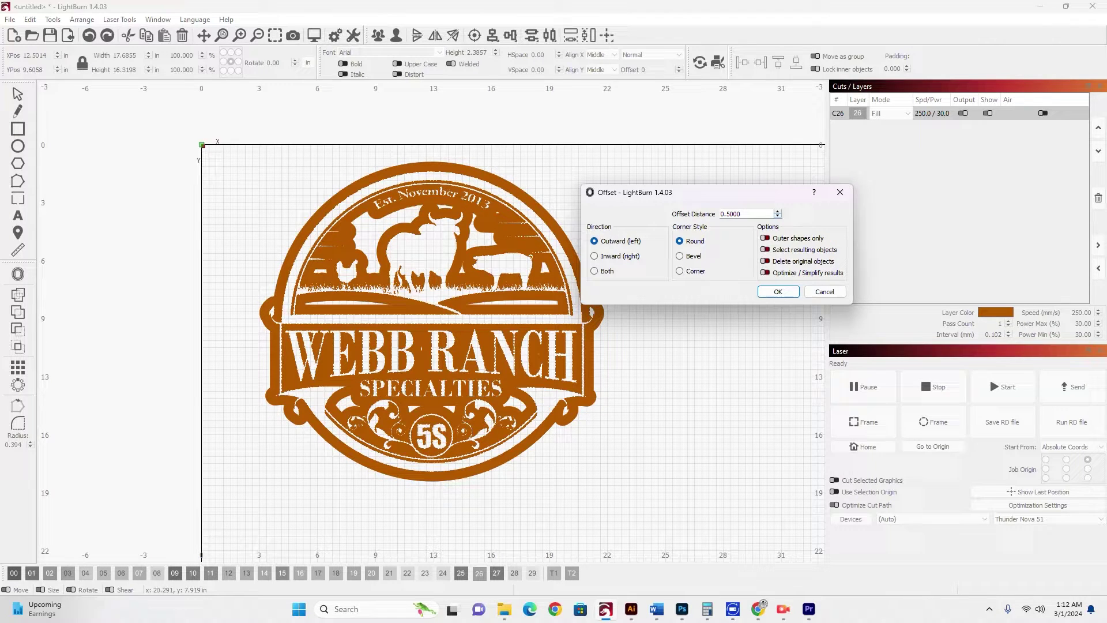
key("BackSpace")
key("BackSpace")
key("BackSpace")
key("BackSpace")
type("4375")
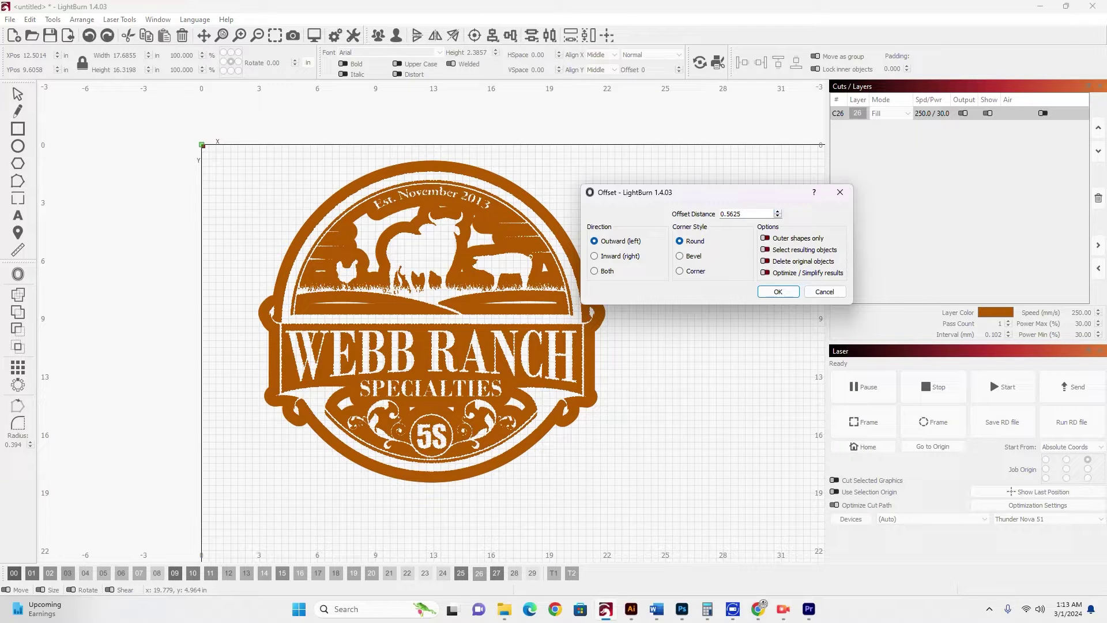
key("Up")
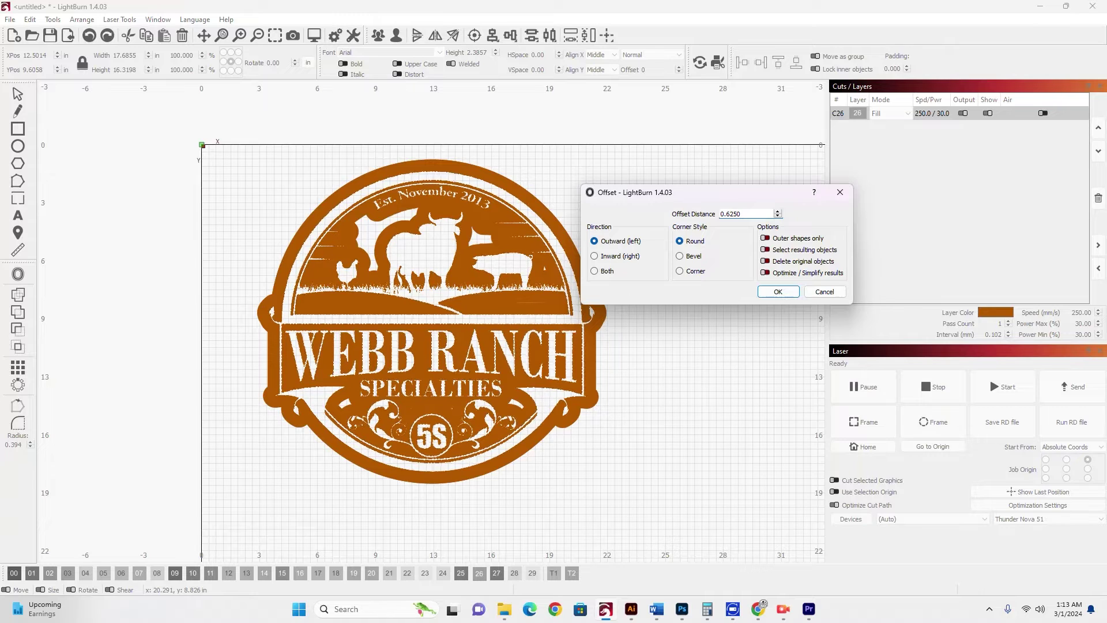
key("Return")
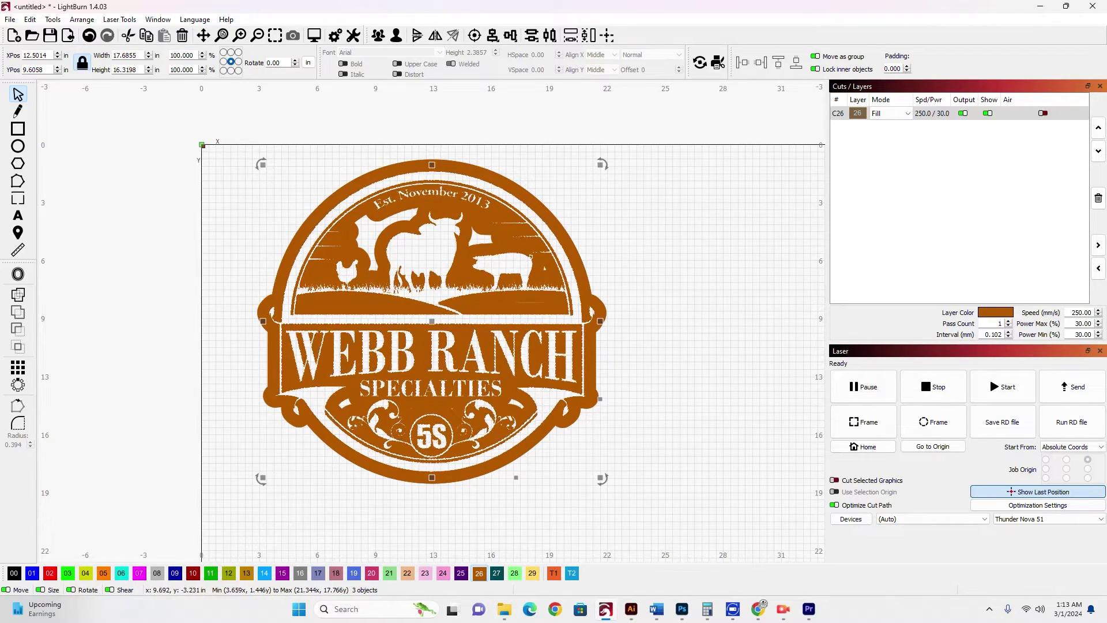
- Ungroup the offset logo into separate pieces via Arrange > Ungroup
left_click(81, 19)
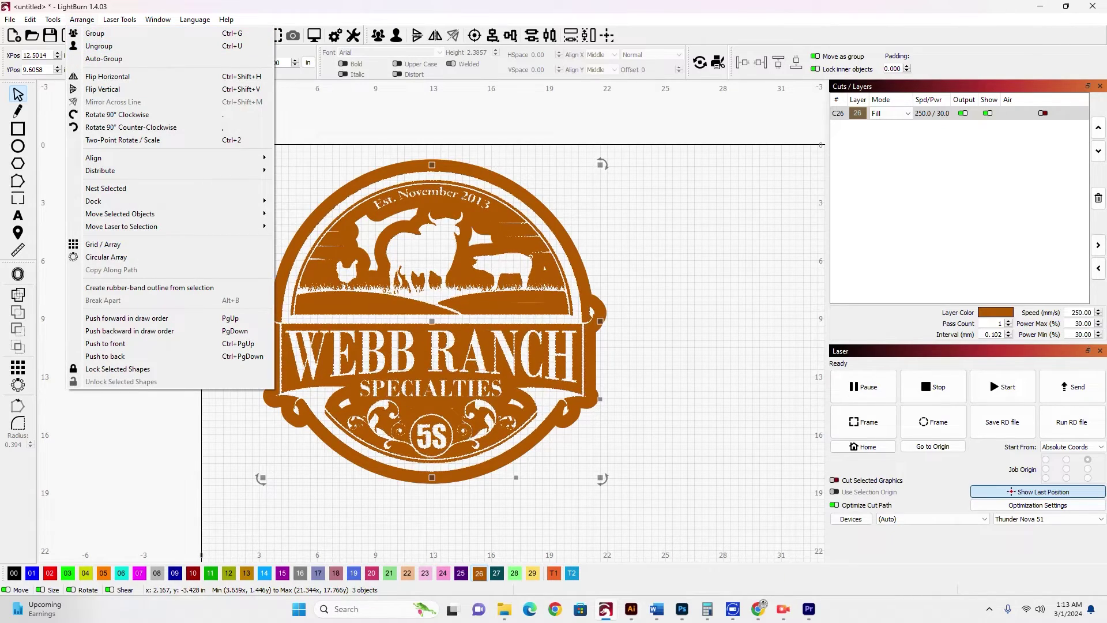
left_click(98, 46)
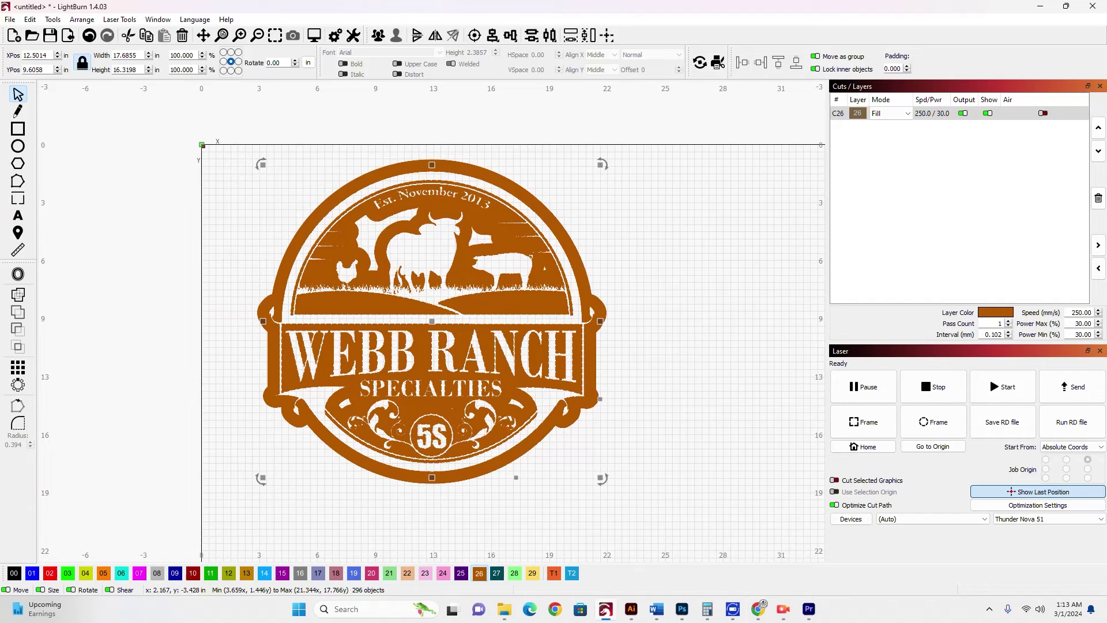
key("Escape")
- Delete the stray white shapes by the bull and pig, the thin line and grass sliver
left_click(386, 224)
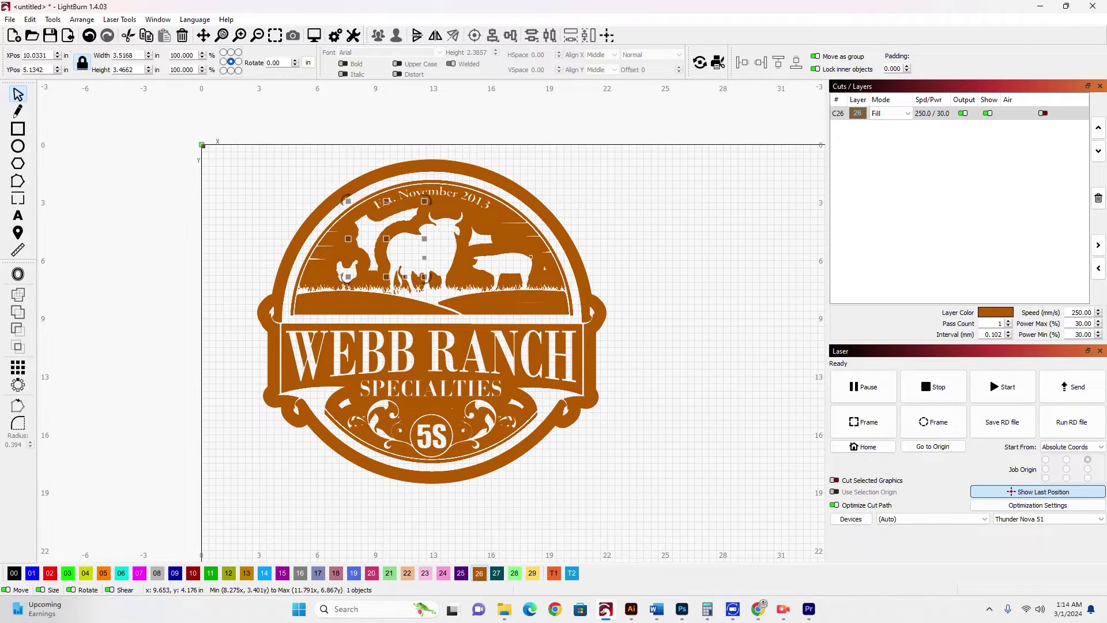
key("Delete")
left_click(477, 233)
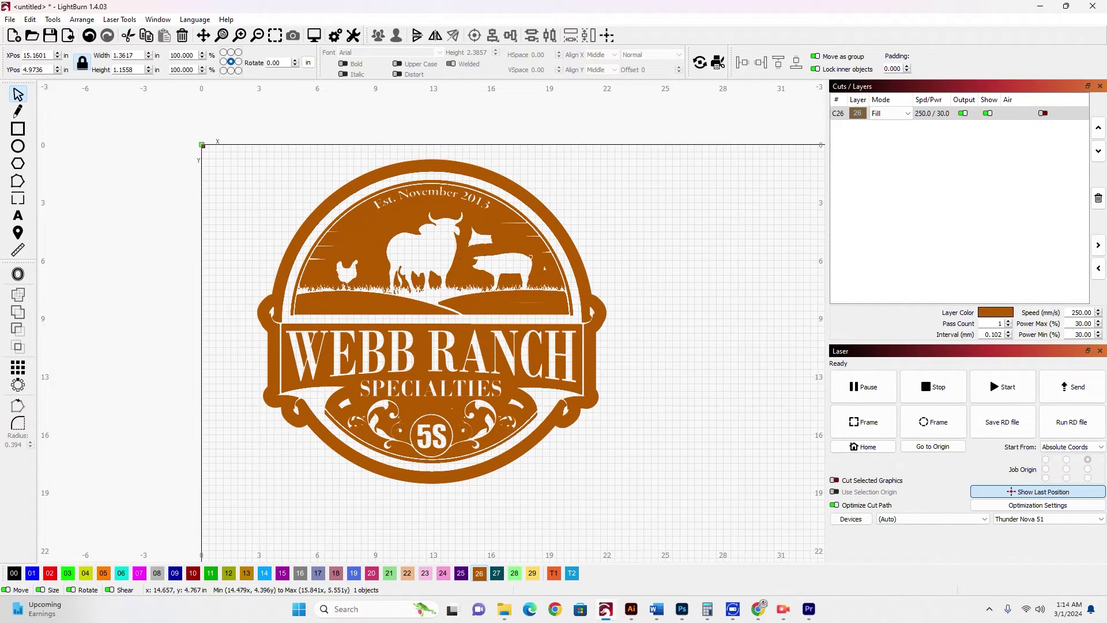
key("Delete")
left_click(550, 272)
key("Delete")
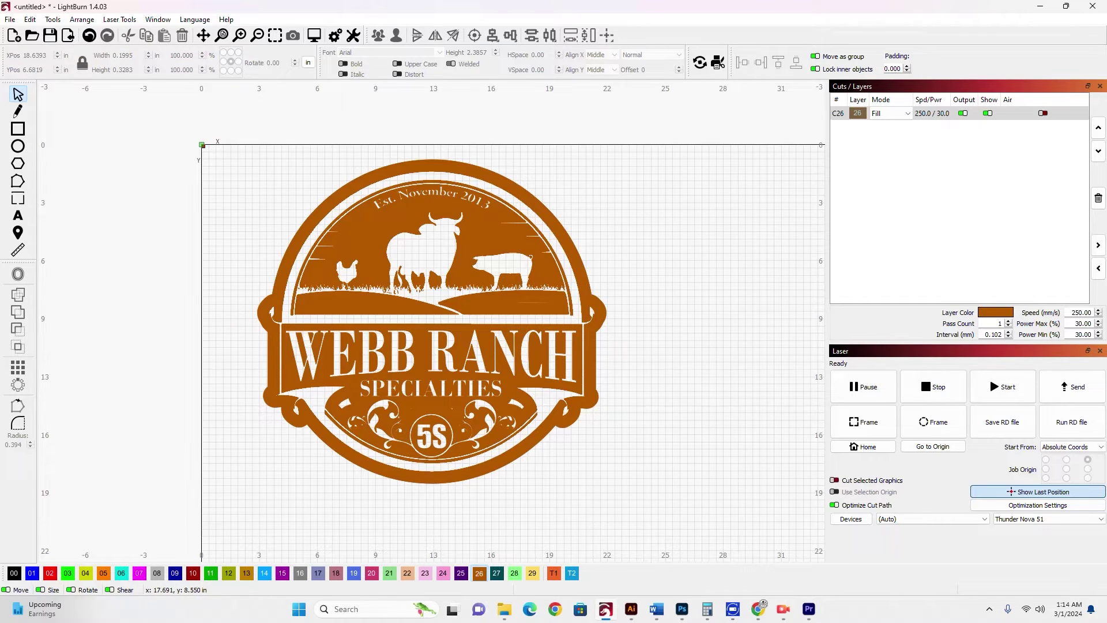
left_click(532, 305)
key("Delete")
left_click(343, 310)
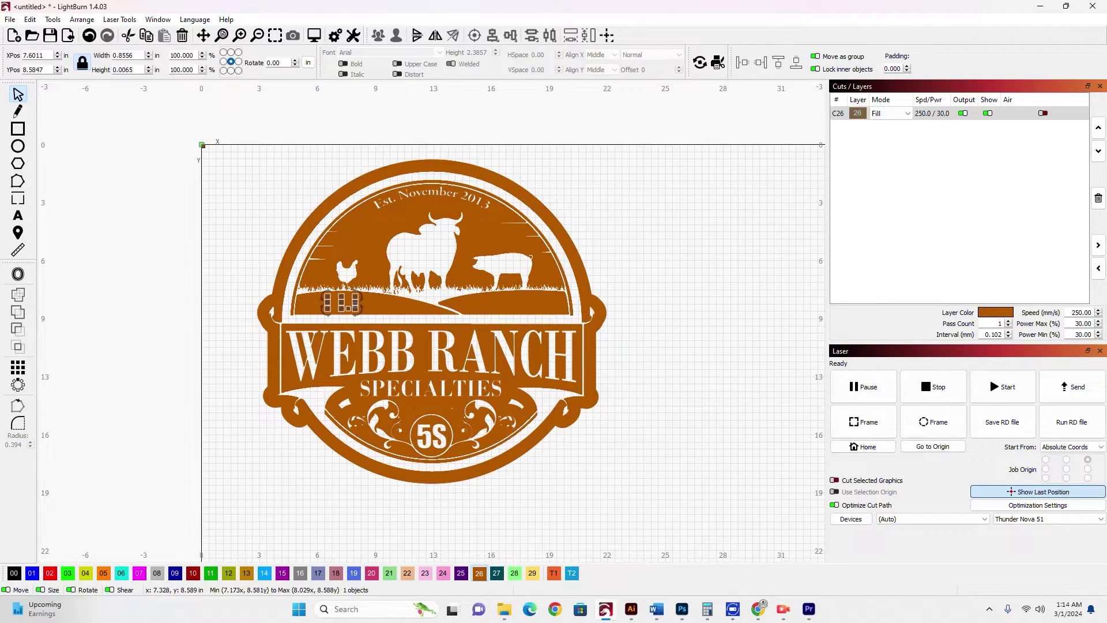
key("Delete")
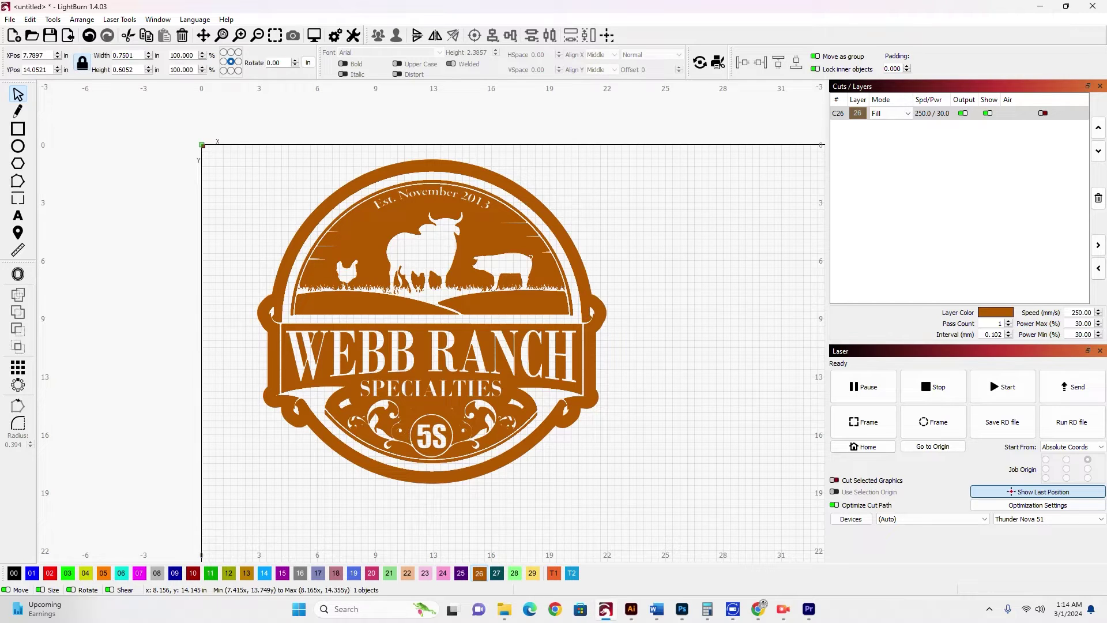
- Delete the tiny stray marks near the swirls beside 5S, checking the swirl pieces
left_click(355, 416)
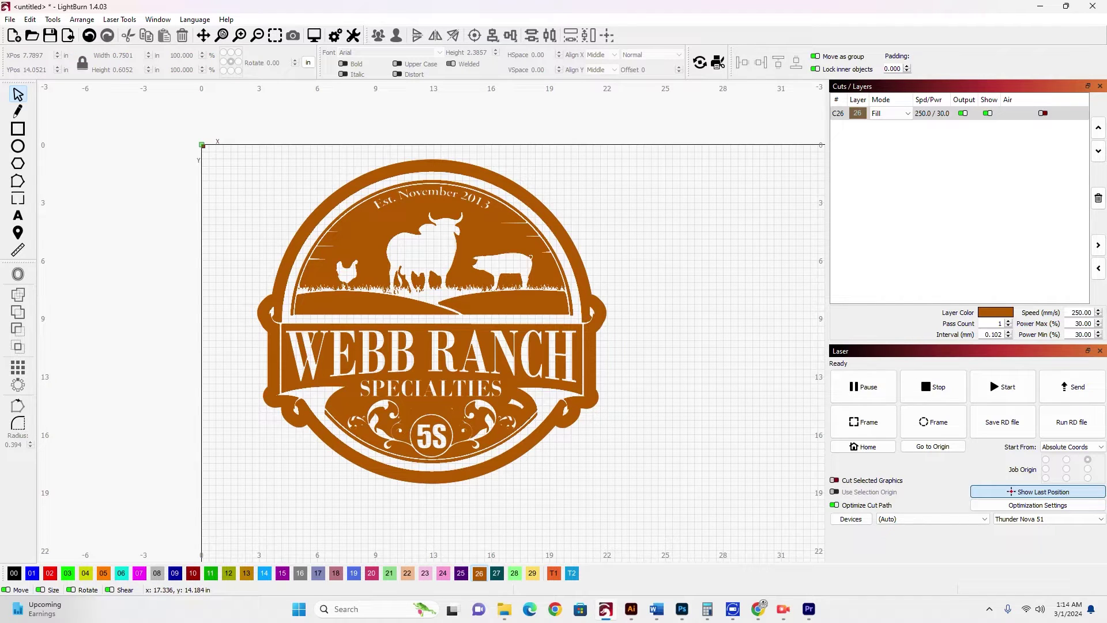
left_click(515, 397)
scroll(425, 462, "up", 4)
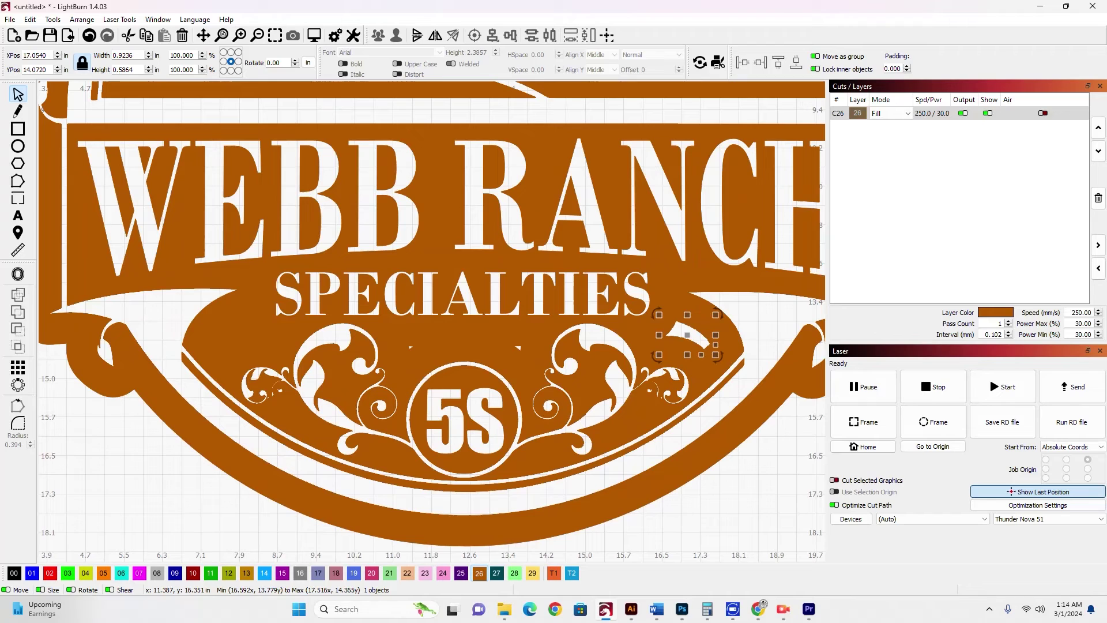
left_click(518, 347)
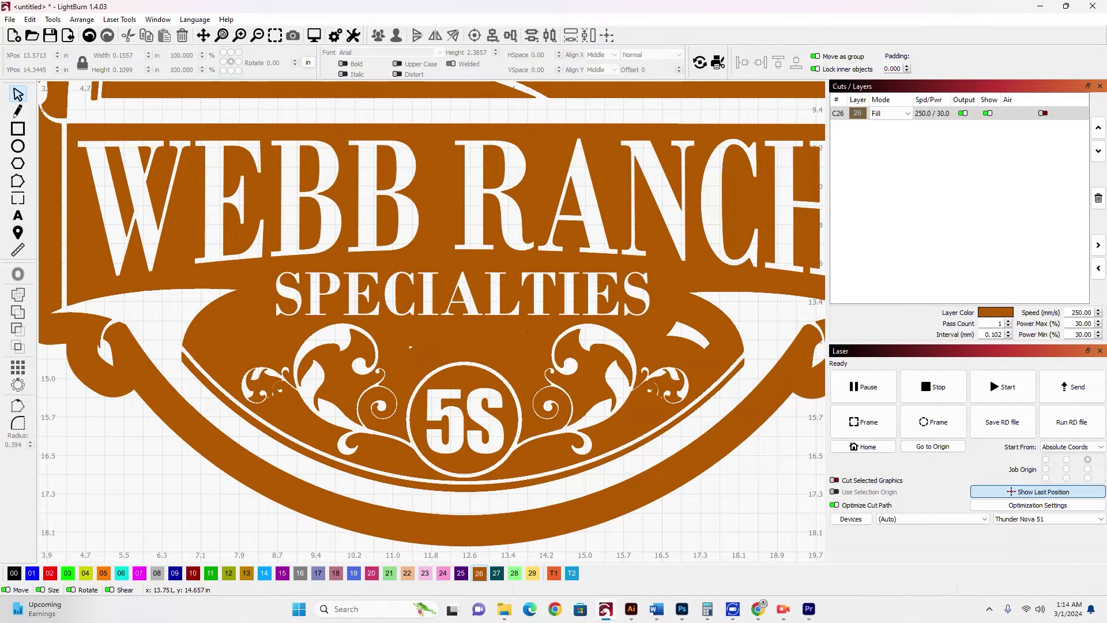
key("Delete")
left_click(411, 347)
key("Delete")
scroll(522, 402, "down", 4)
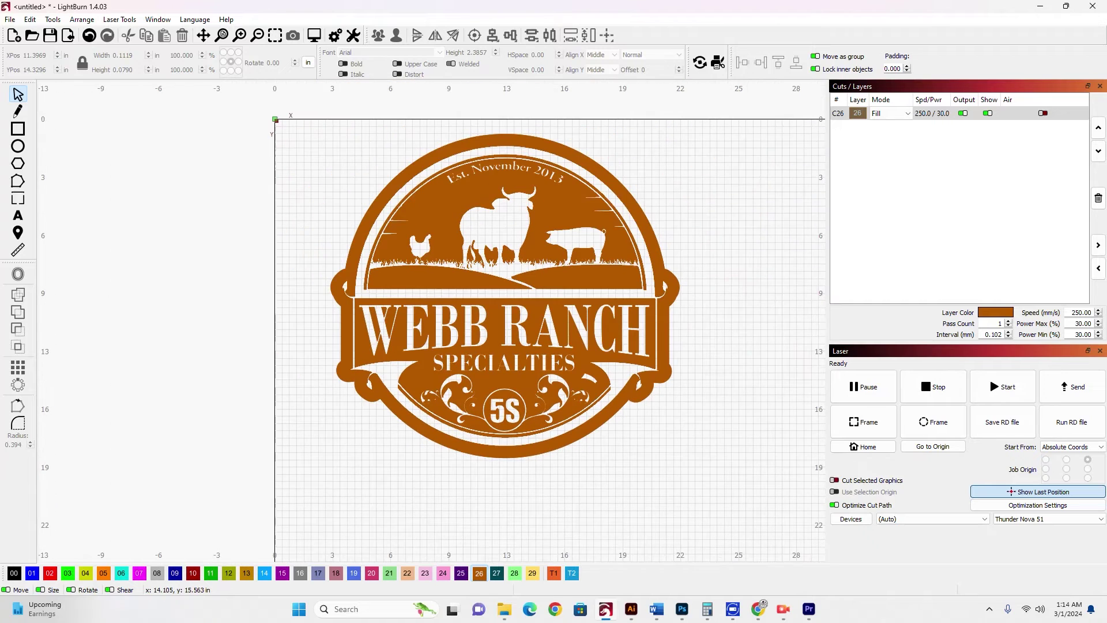
left_click(596, 383)
scroll(570, 325, "up", 2)
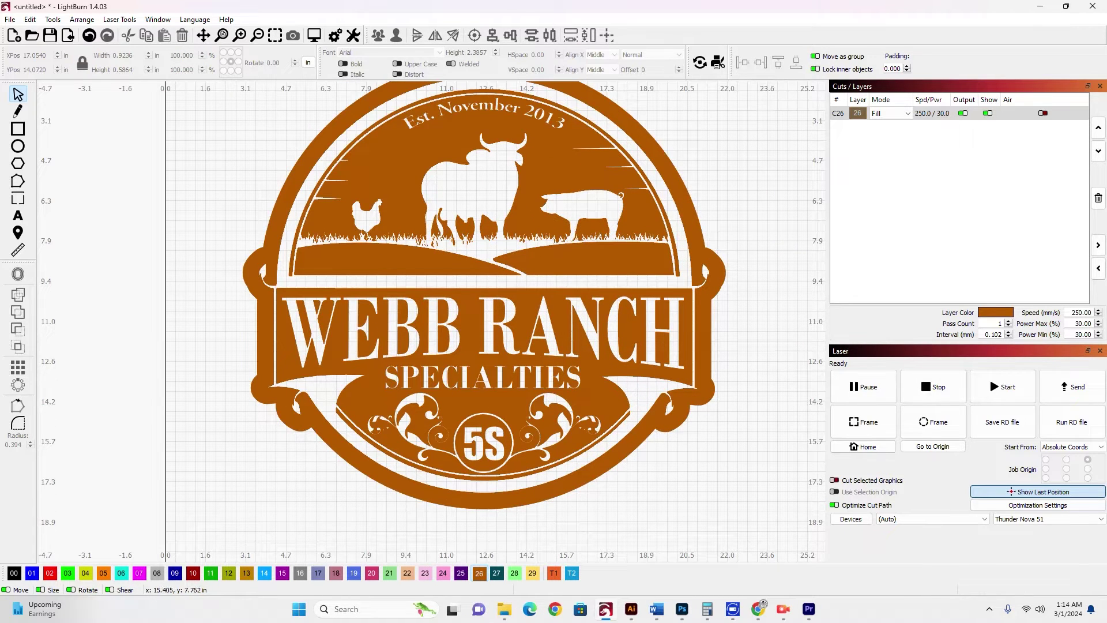
scroll(542, 249, "down", 2)
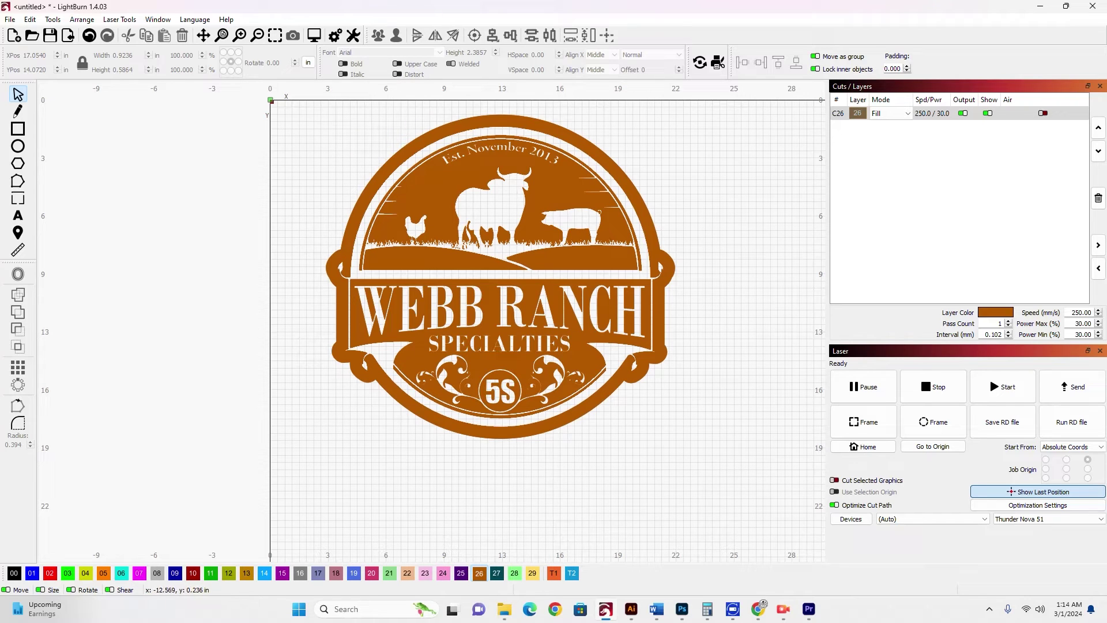
- Put the rounded offset outline on black cut layer 00, then deselect to check it
key("ctrl+a")
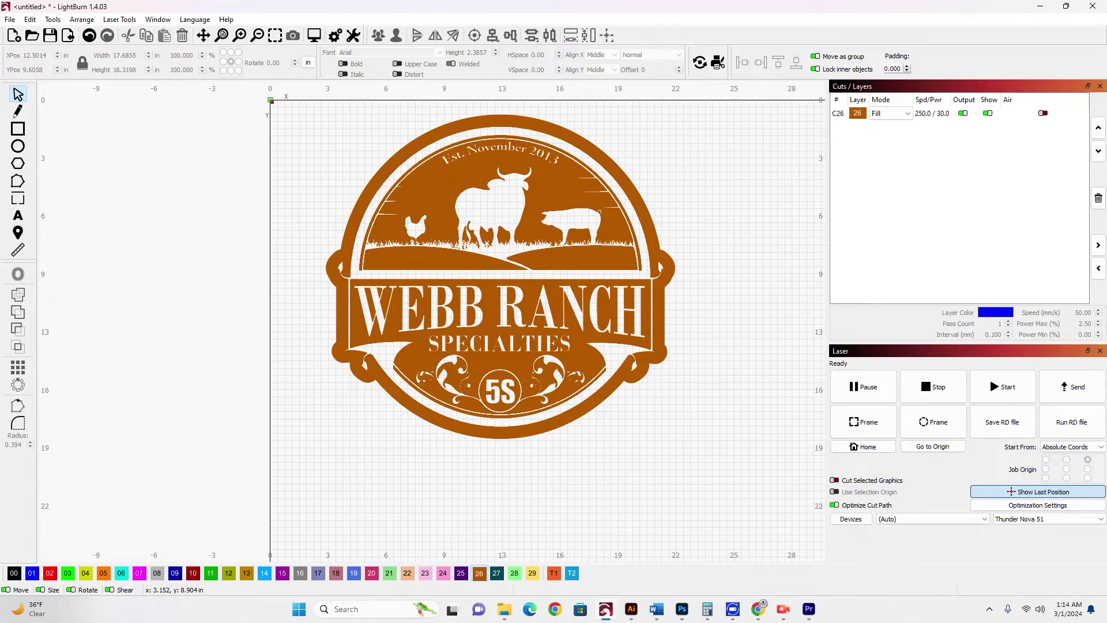
key("ctrl+a")
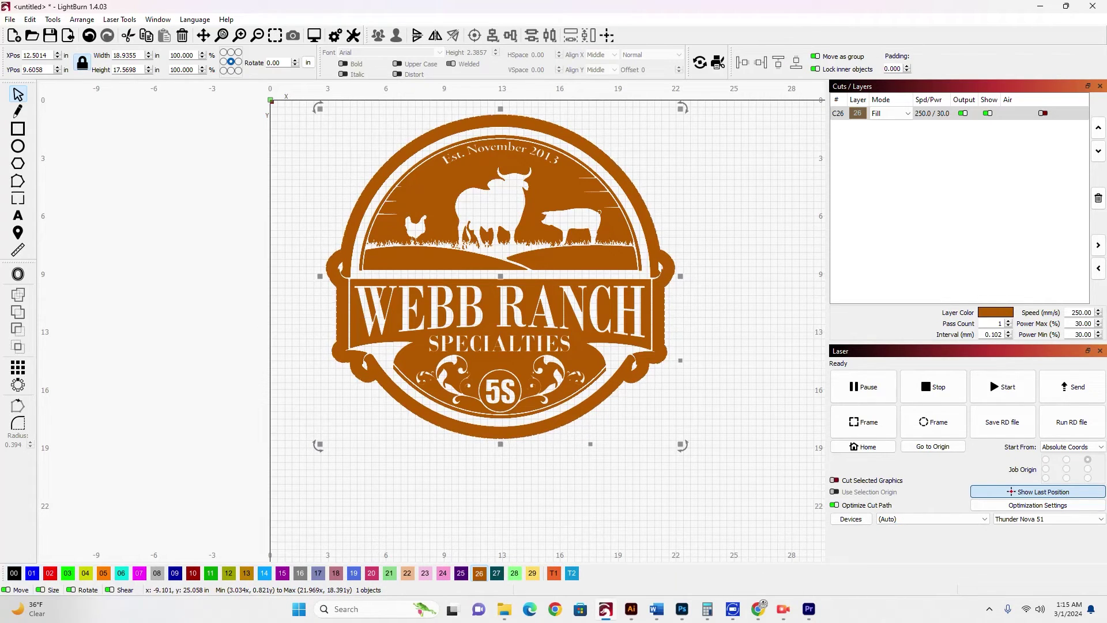
left_click(14, 572)
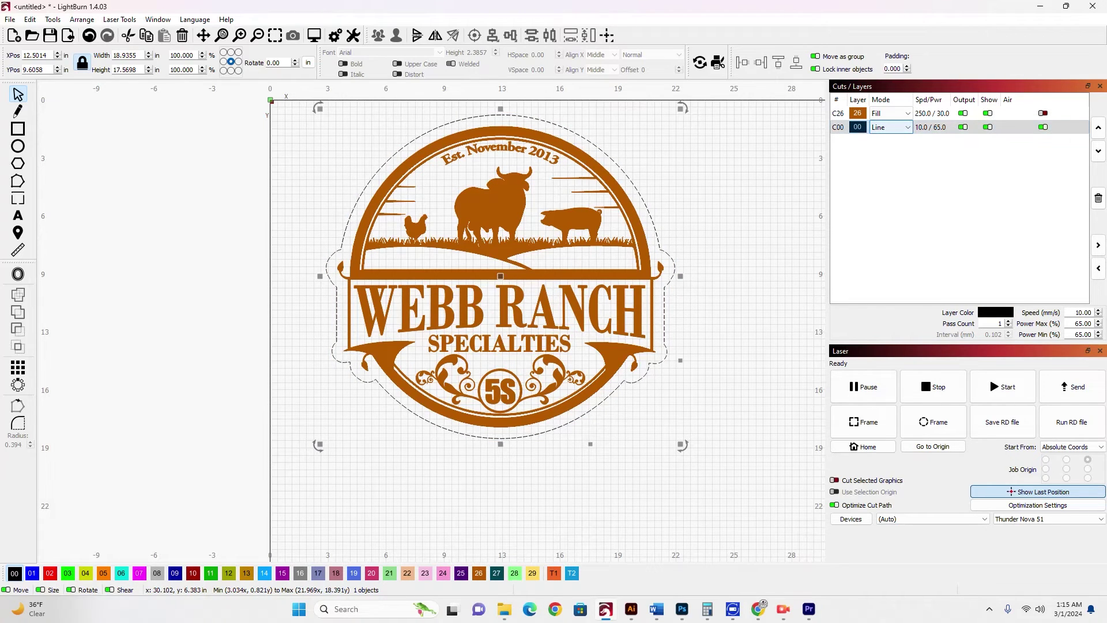
left_click(812, 173)
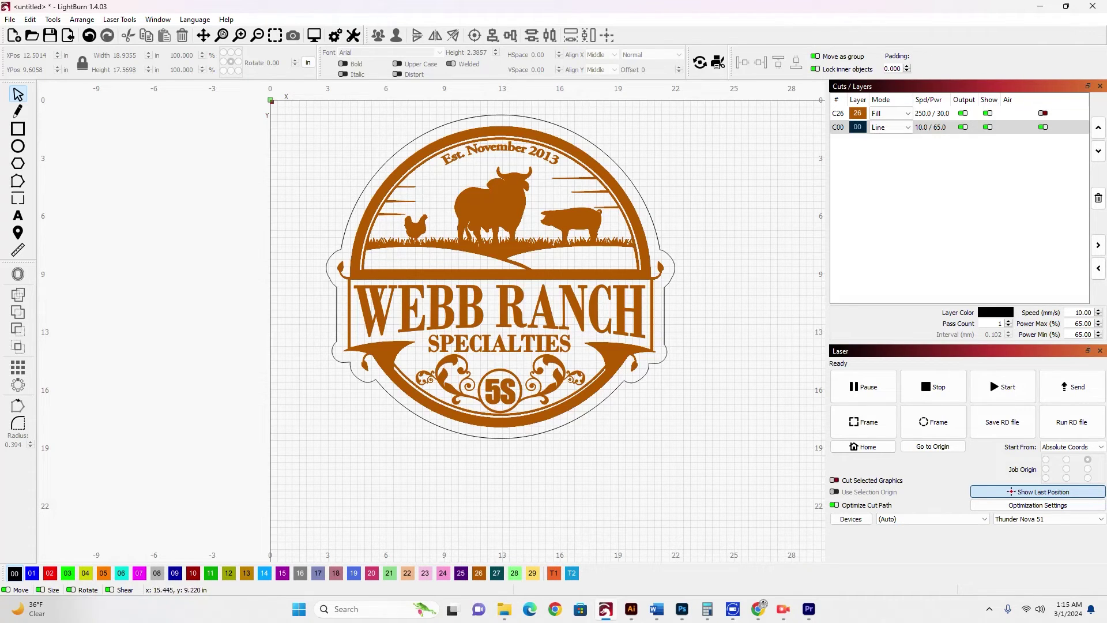
left_click(534, 211)
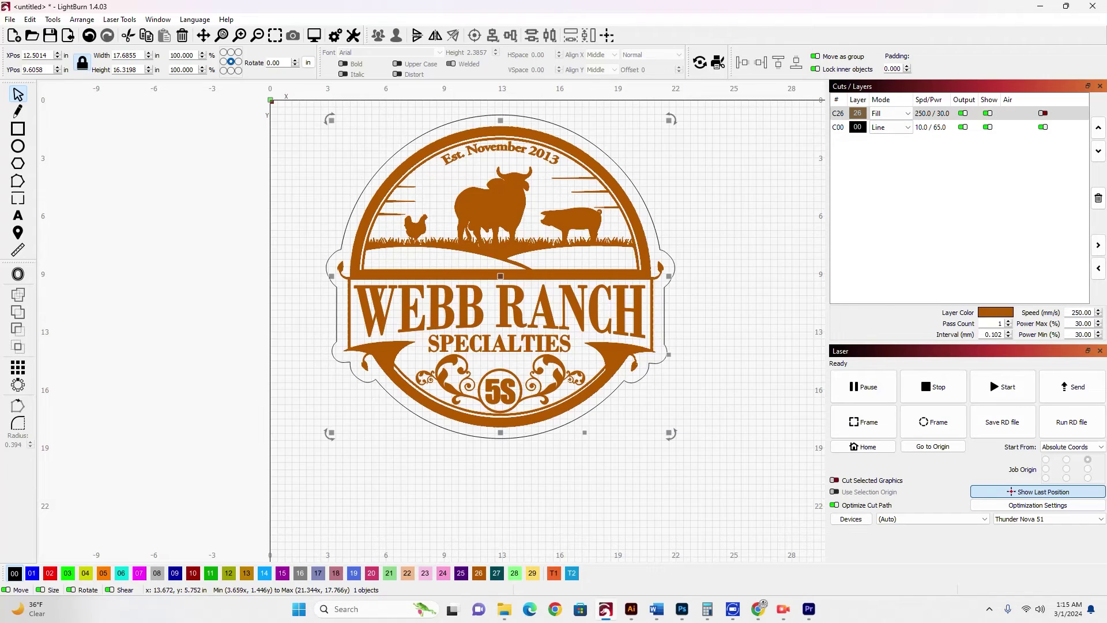